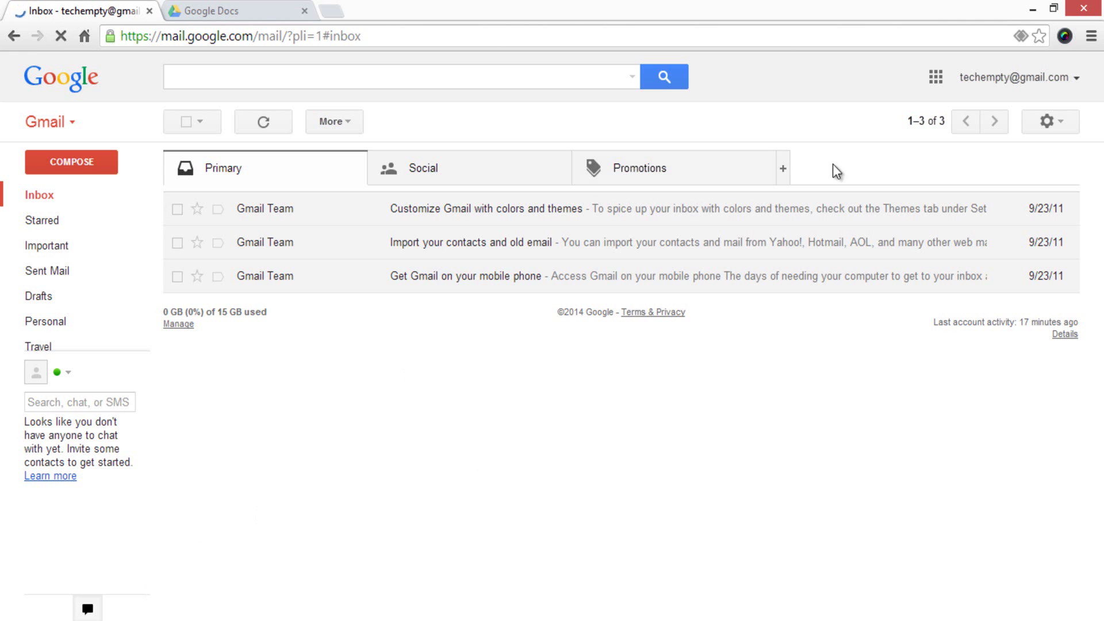
- Compose an email to the first recipient with subject 'Subject' and body 'Happy Bday!!', saved as draft
left_click(93, 164)
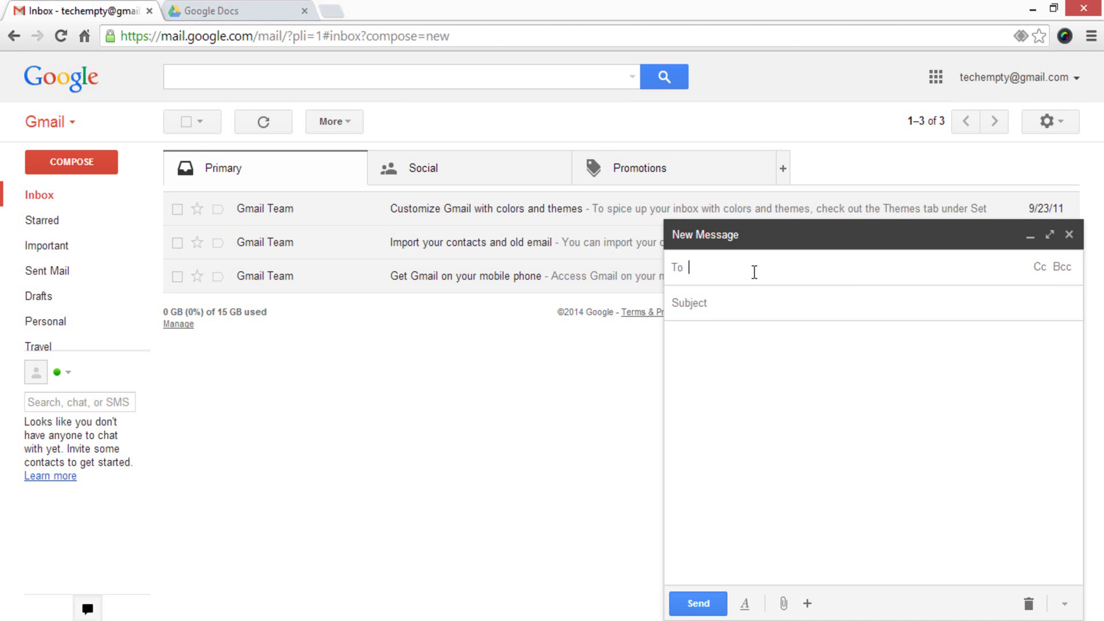
type("first@")
type("exampl")
type("e.com")
key("Return")
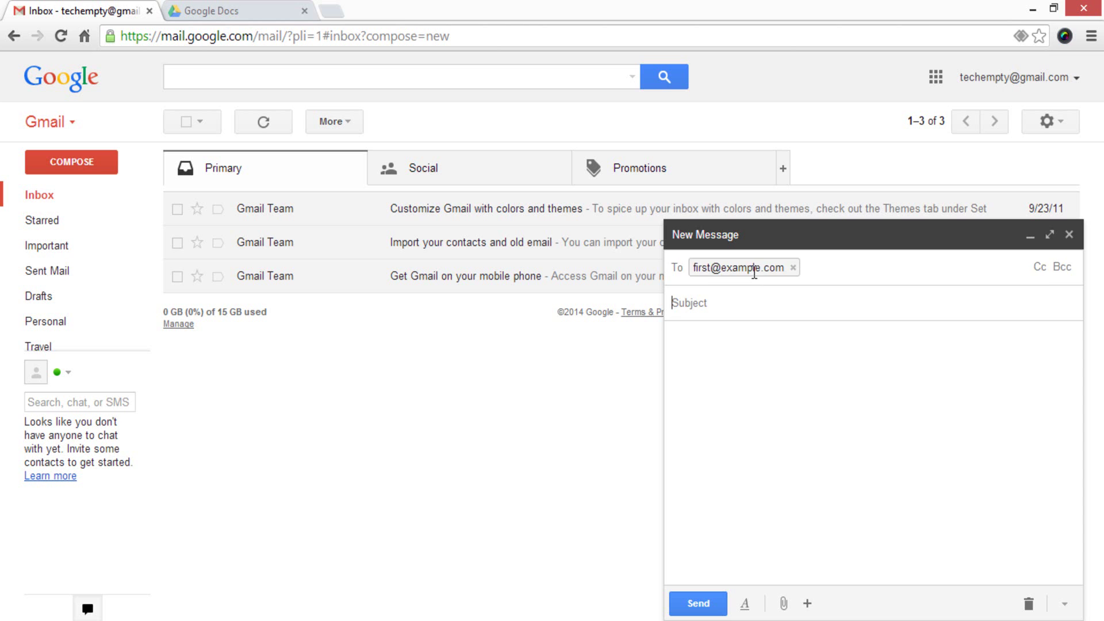
type("Subject")
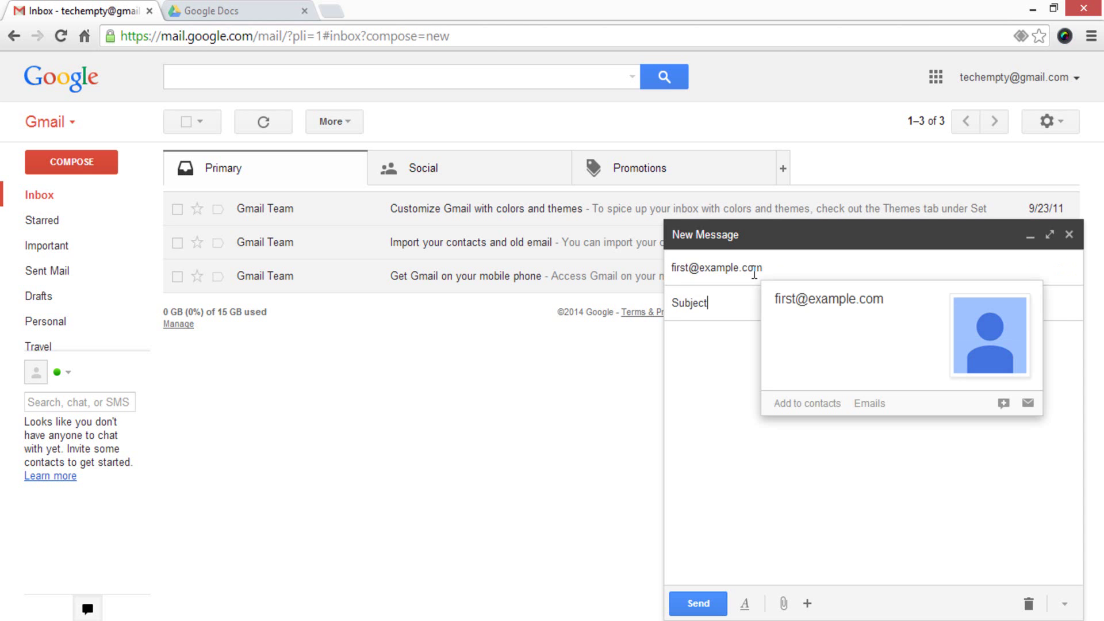
key("Tab")
type("Happ")
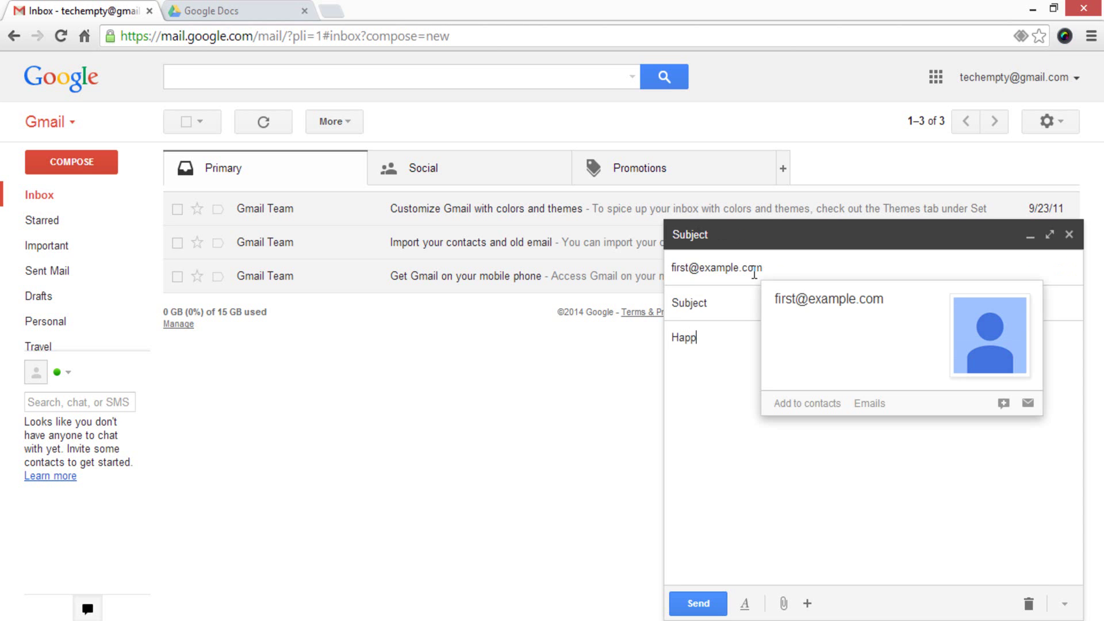
type("y Bday!!")
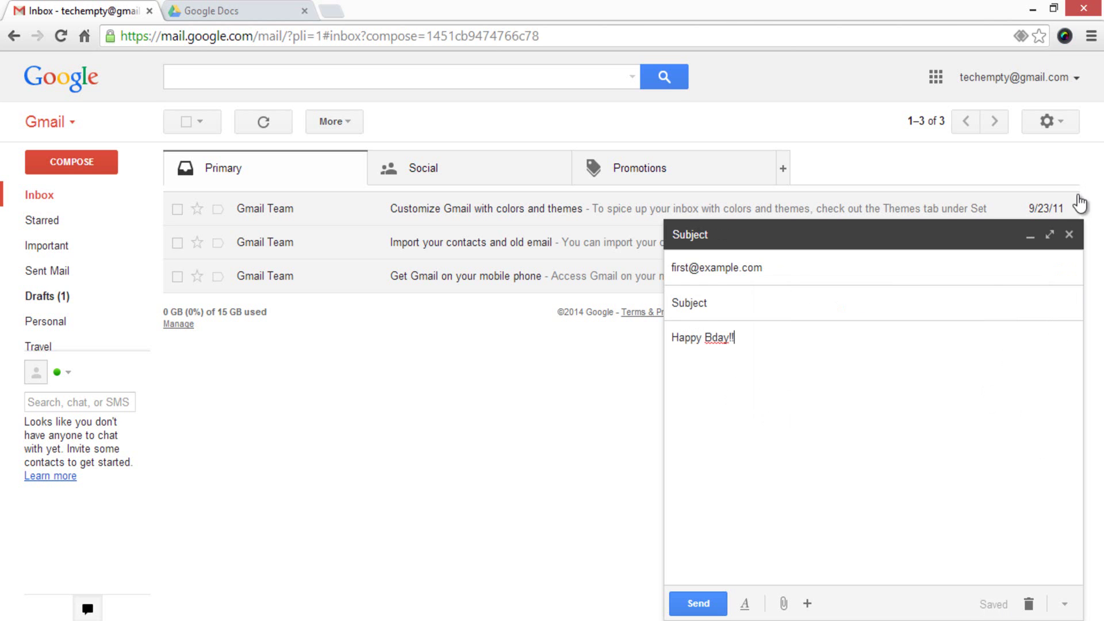
left_click(1069, 234)
- Save a second draft reading 'Hello, Have a nice day!!' and view Drafts (2)
left_click(71, 161)
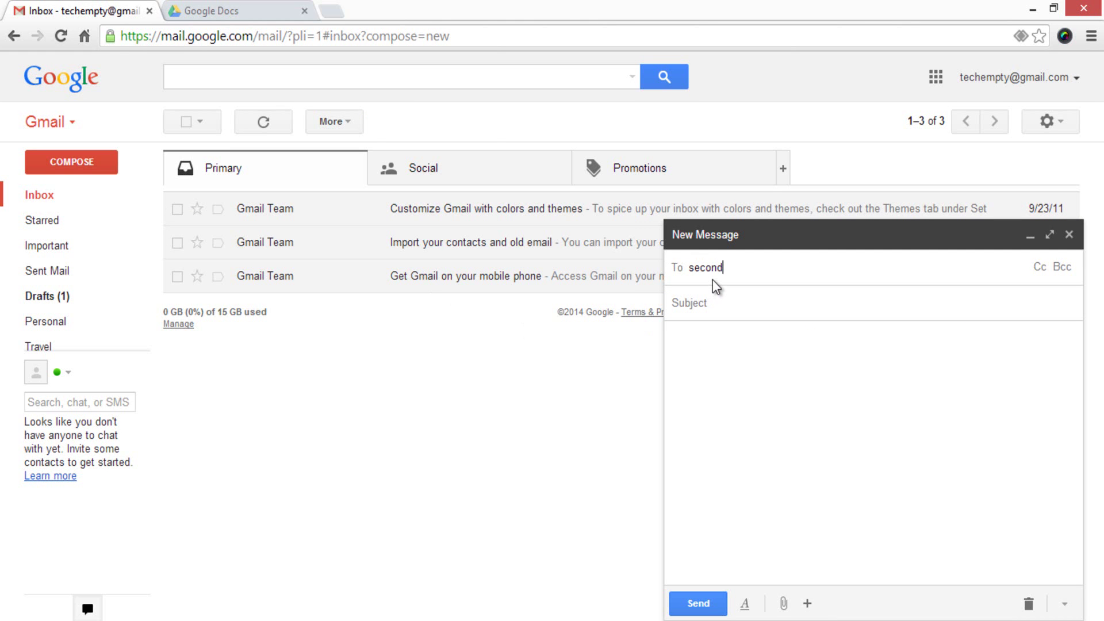
type("examp")
type("le.com")
key("Tab")
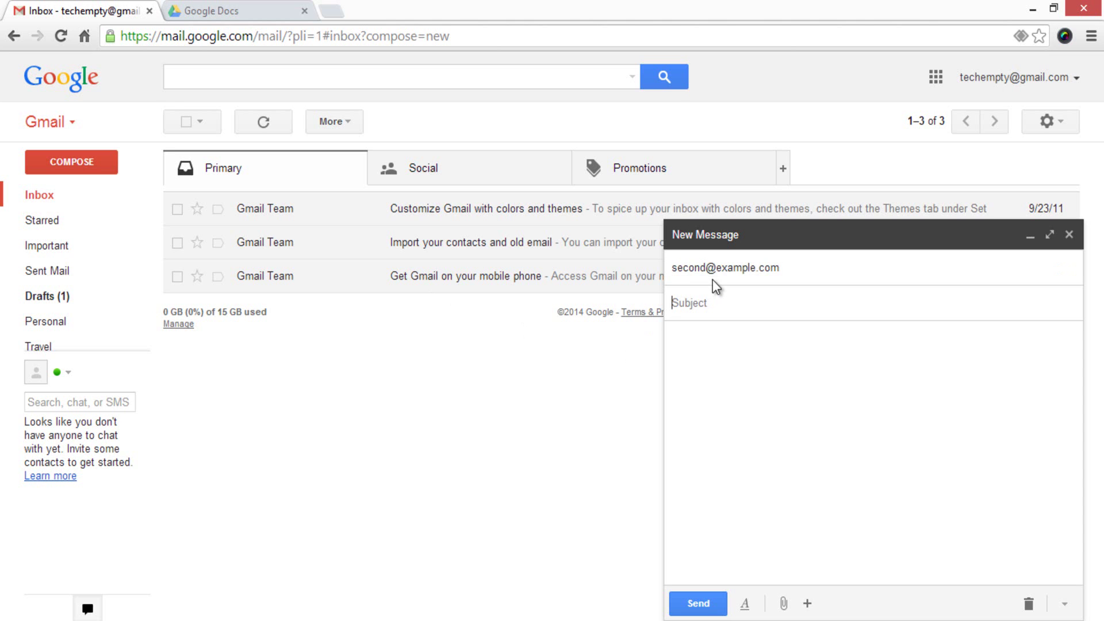
type("Subjec")
type("t")
key("Tab")
type("Hello,")
key("Return")
type("Have a nice day!!")
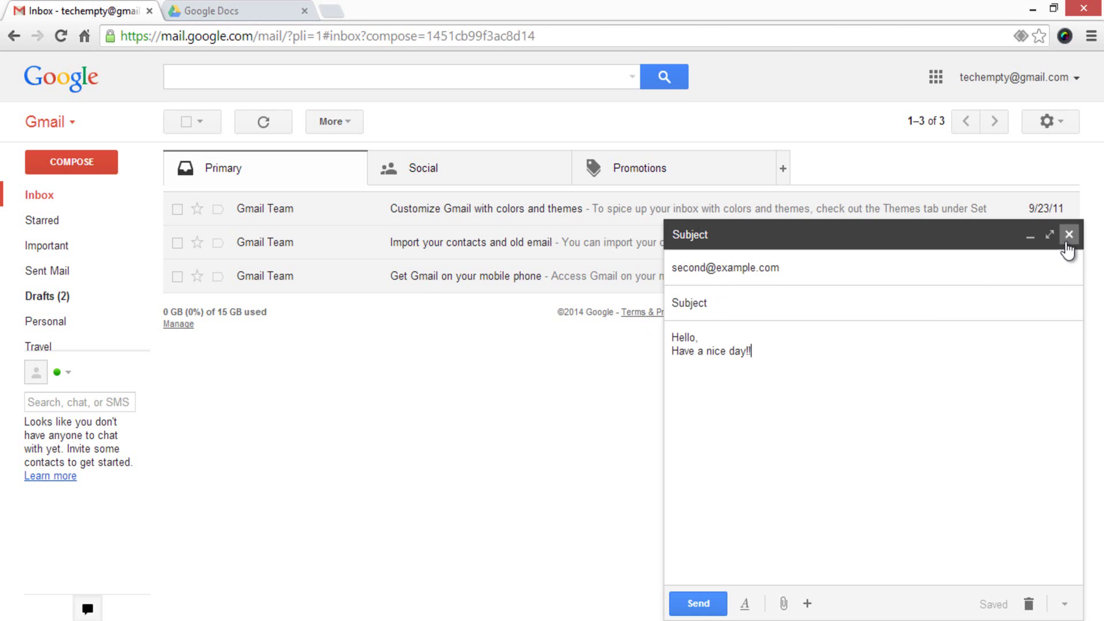
left_click(1069, 233)
left_click(78, 296)
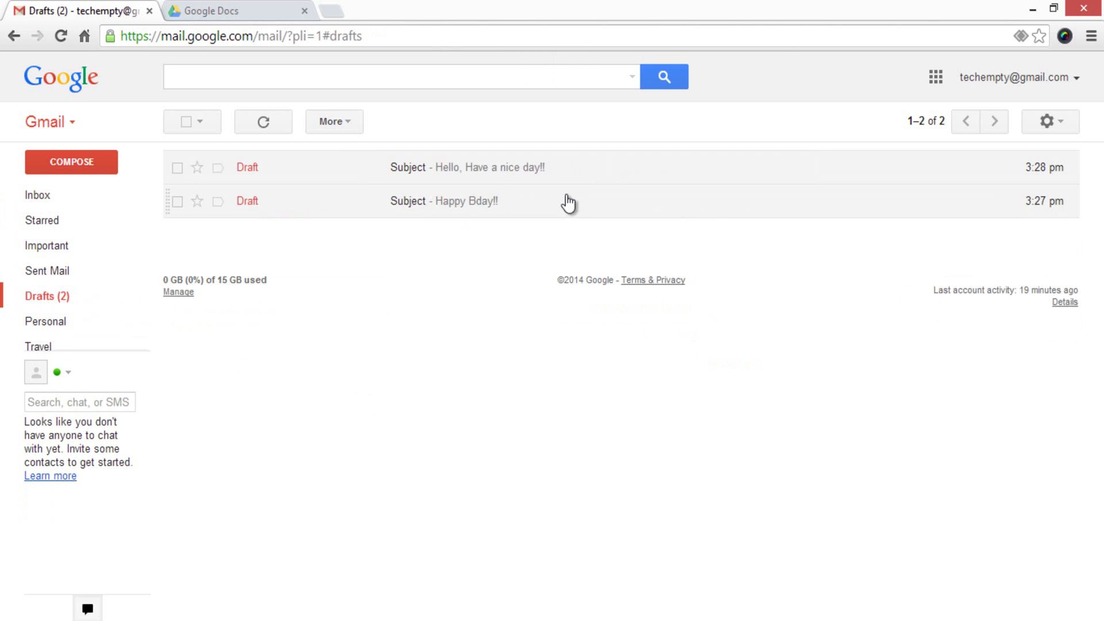
- From the Google Docs tab, accept 'Yes, make a copy' to open Copy of Gmail Scheduler
left_click(232, 7)
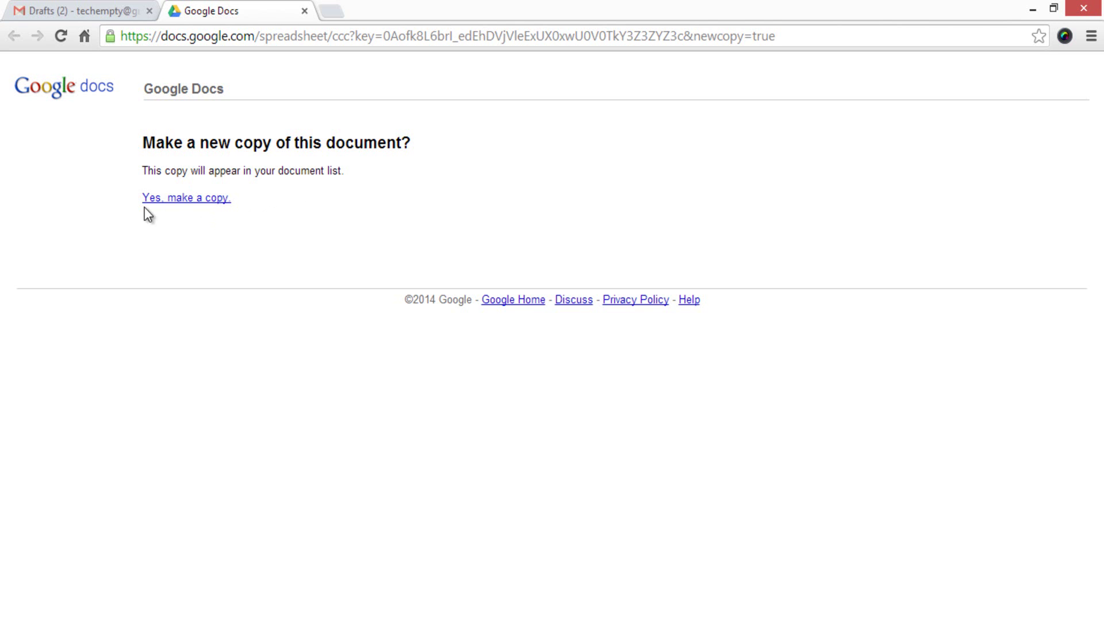
left_click(195, 204)
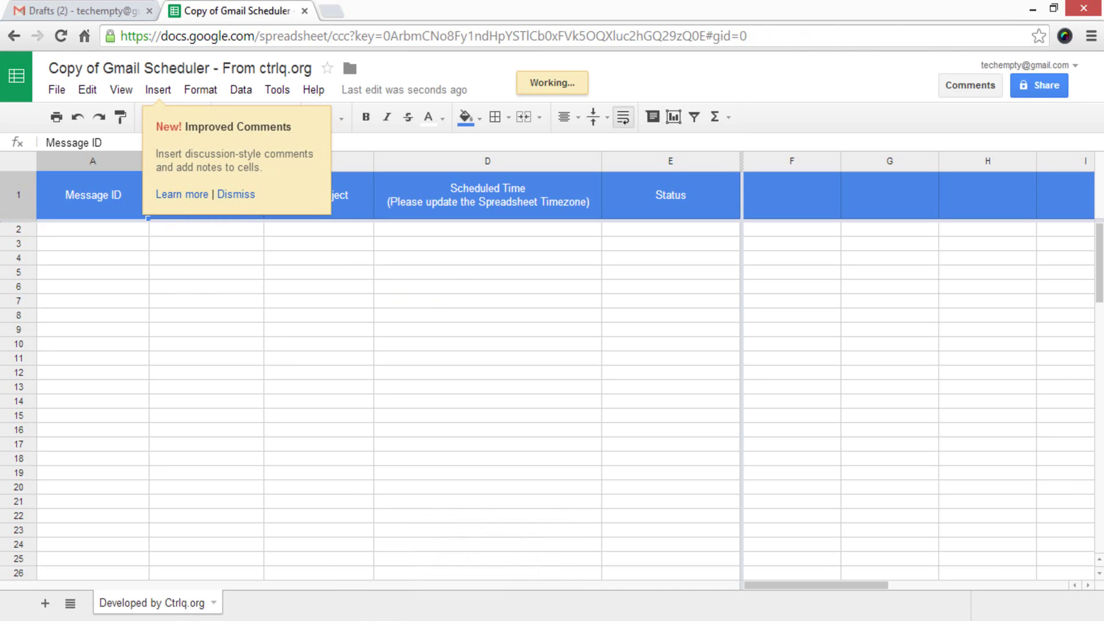
- Dismiss the comments tip and save India as the locale in Spreadsheet settings
left_click(236, 194)
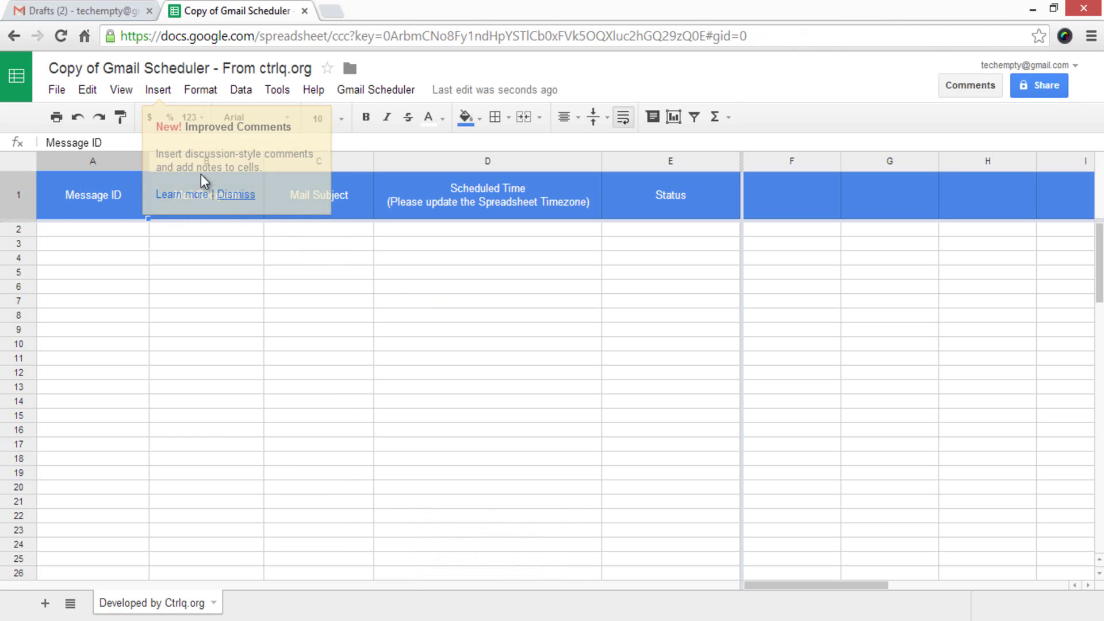
left_click(57, 90)
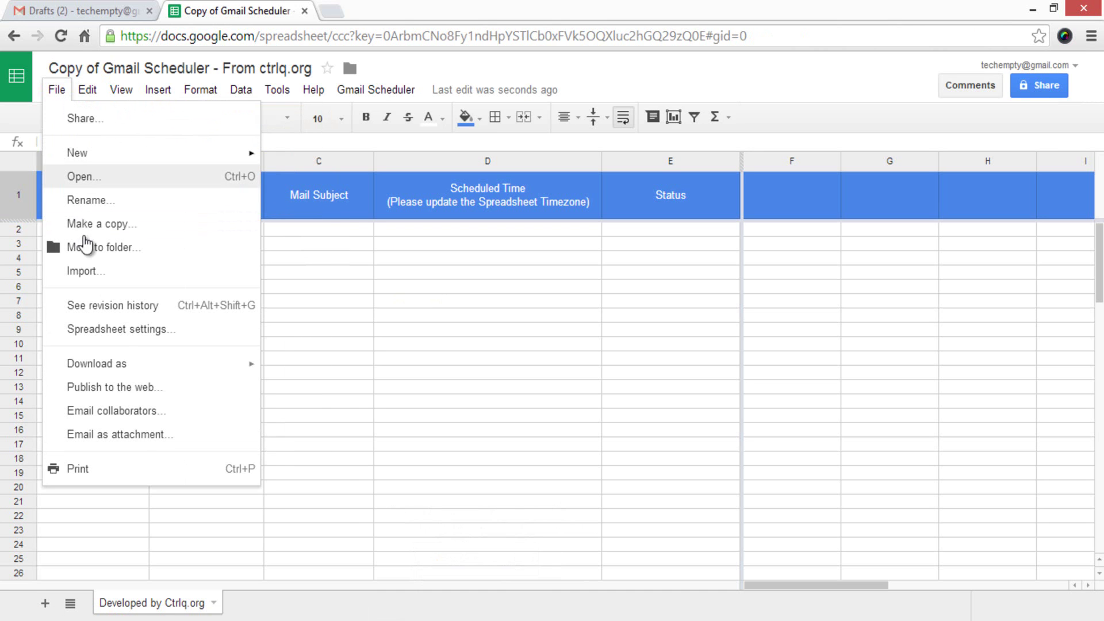
left_click(116, 328)
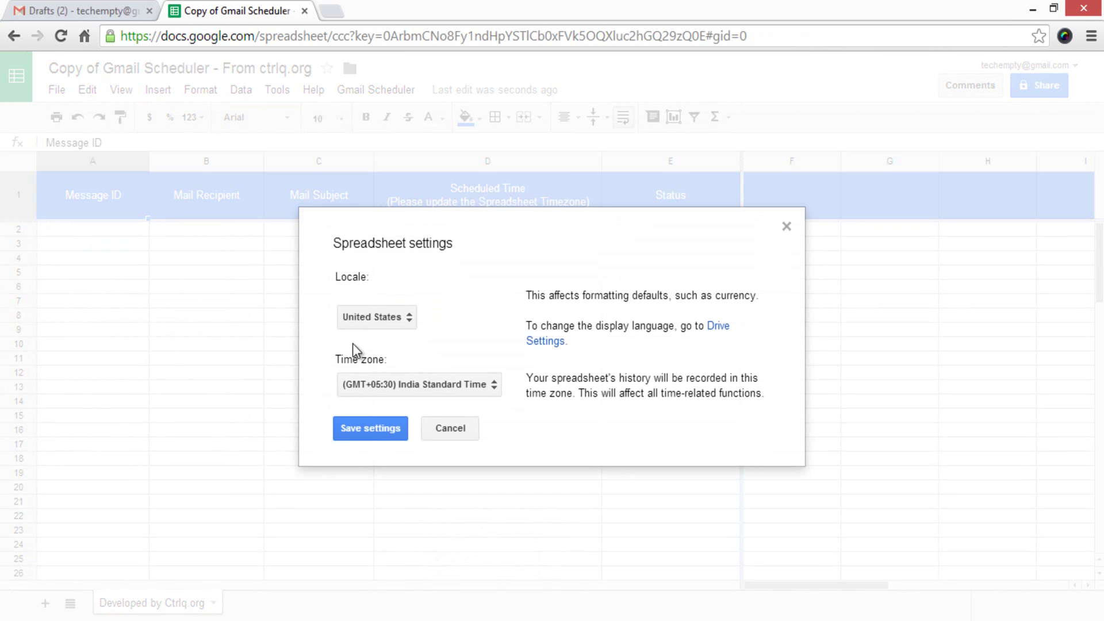
left_click(370, 317)
scroll(371, 324, "up", 5)
left_click(377, 67)
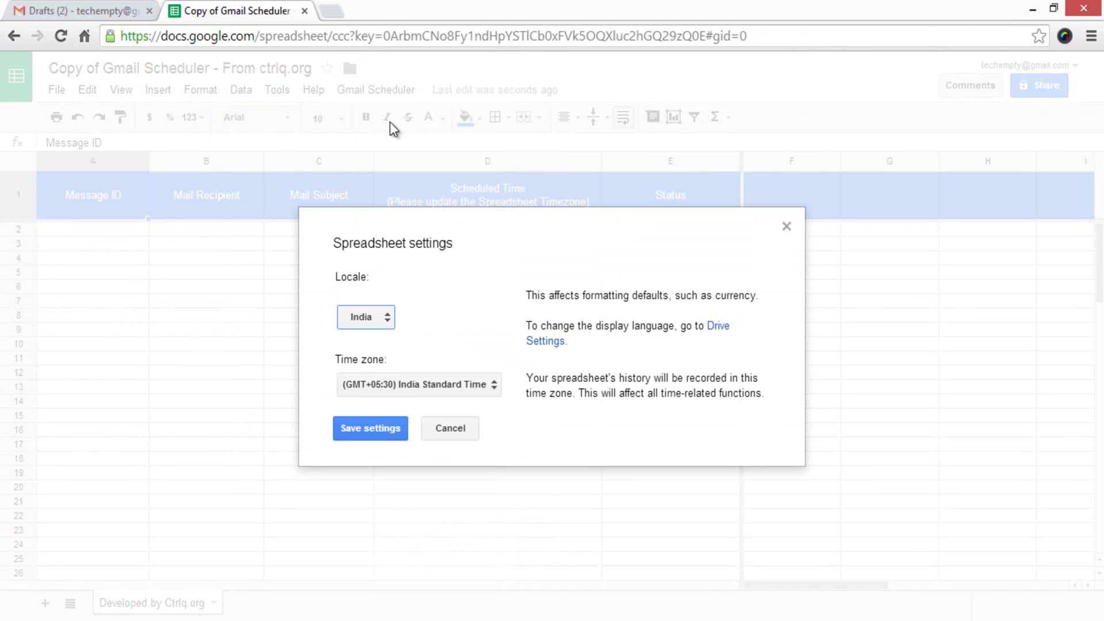
left_click(382, 426)
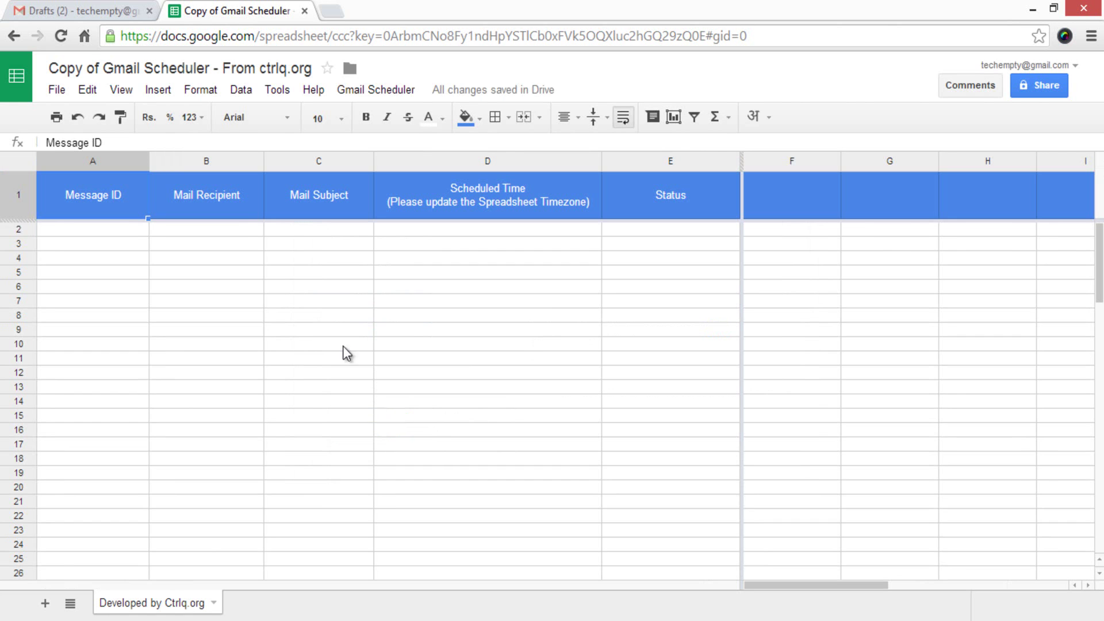
- Run Gmail Scheduler's 'Step 1: Authorize' and accept the mail and spreadsheet permissions
left_click(381, 92)
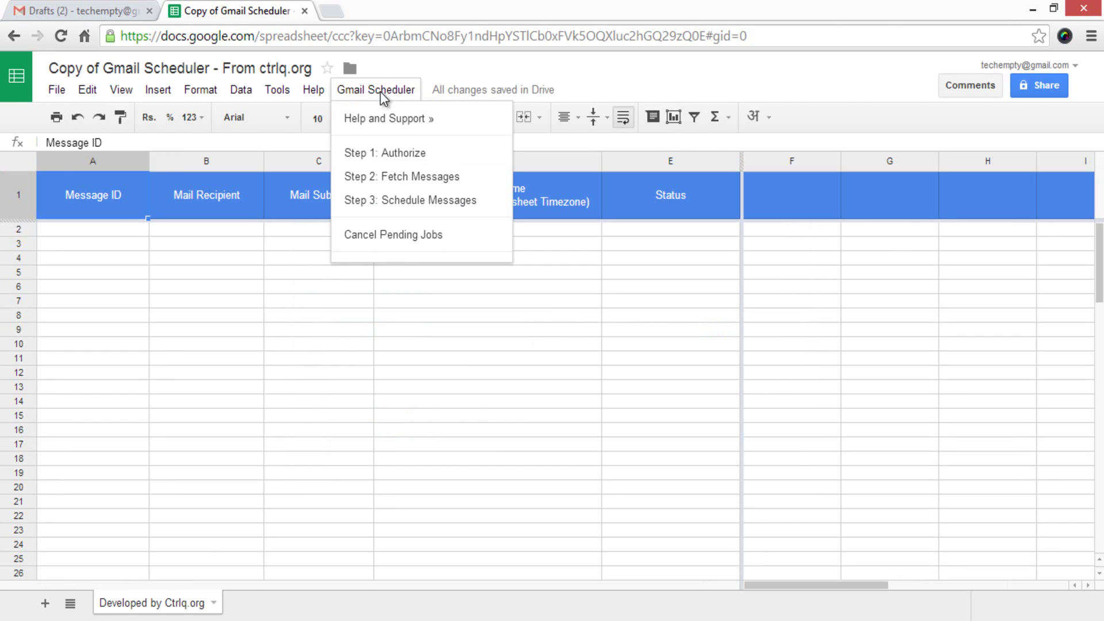
left_click(403, 156)
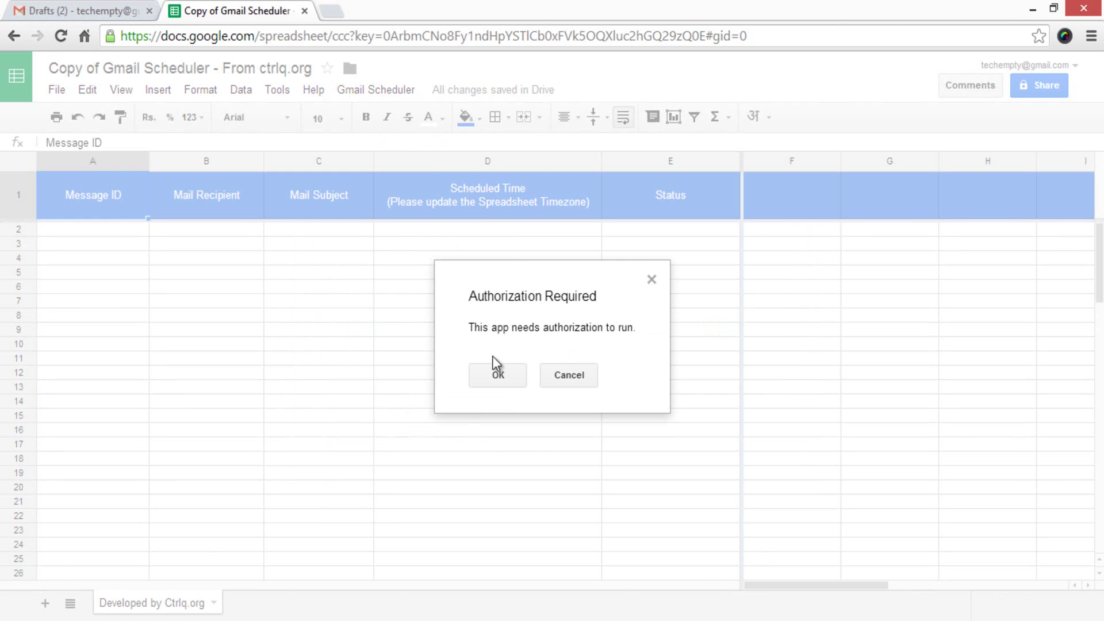
left_click(497, 374)
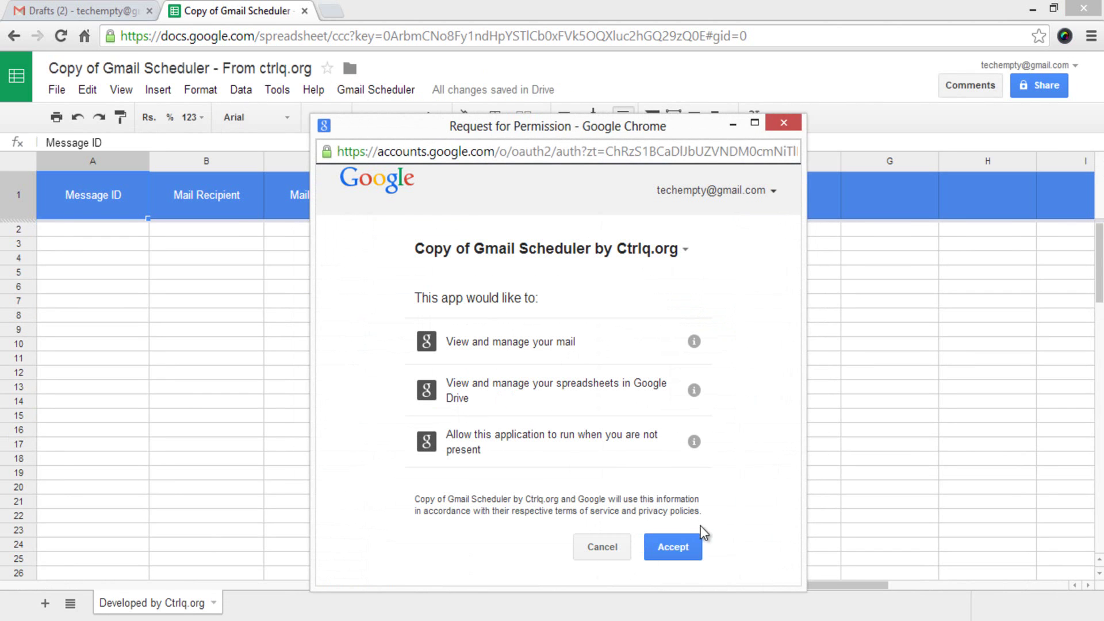
left_click(688, 545)
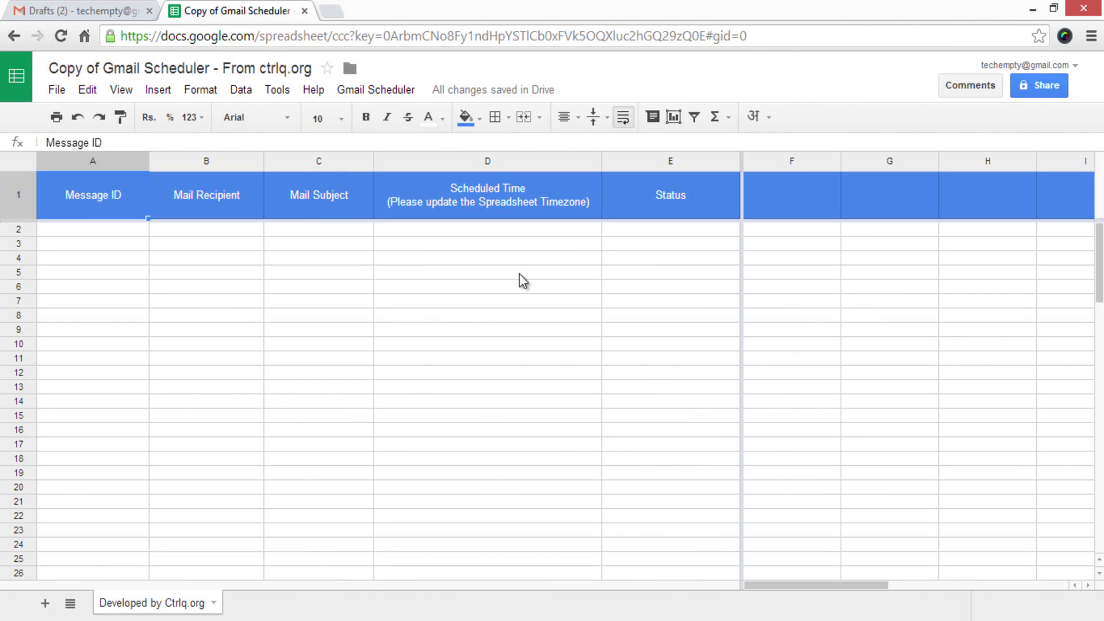
- Run Gmail Scheduler's 'Step 2: Fetch Messages' to fill rows 2 and 3 with the drafts
left_click(374, 92)
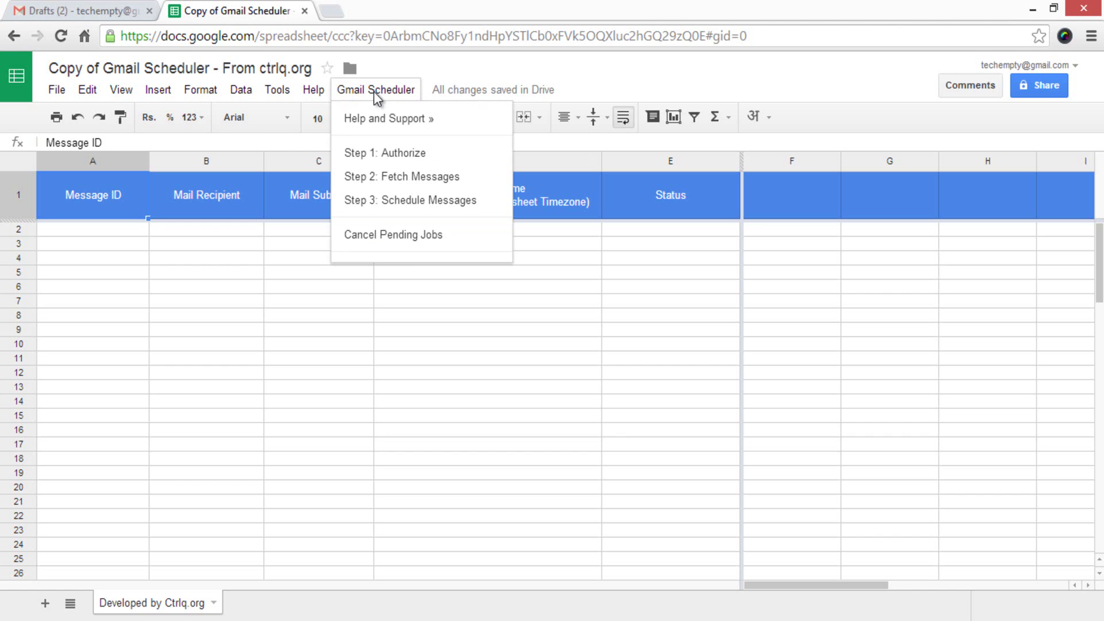
left_click(397, 179)
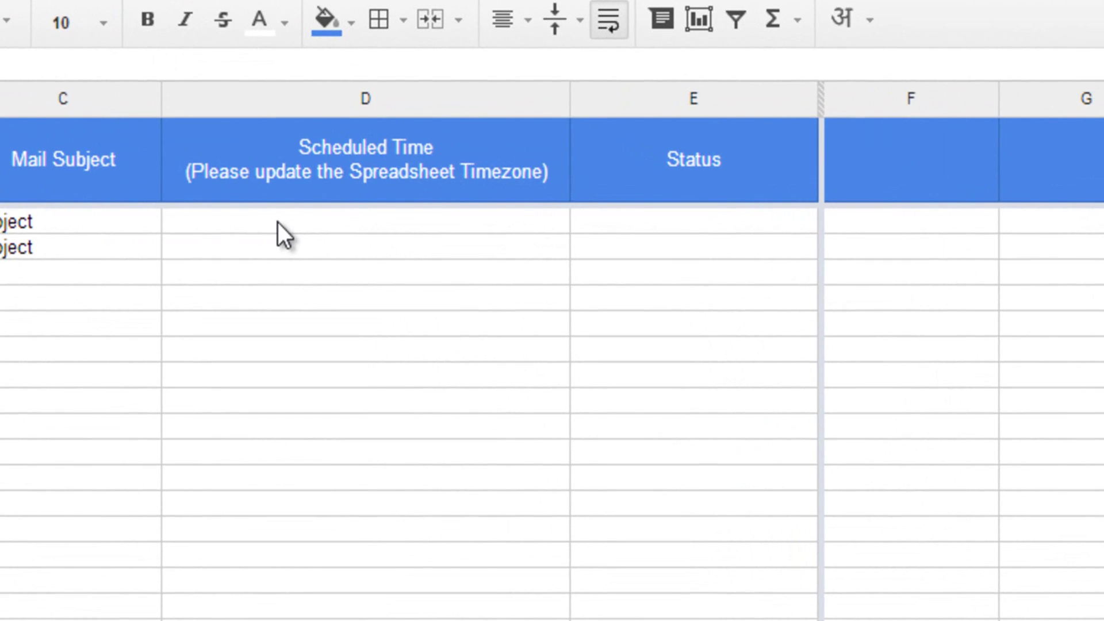
- Set D2's send date to April 2, 2014 and start adding the 18:00 time
left_click(438, 230)
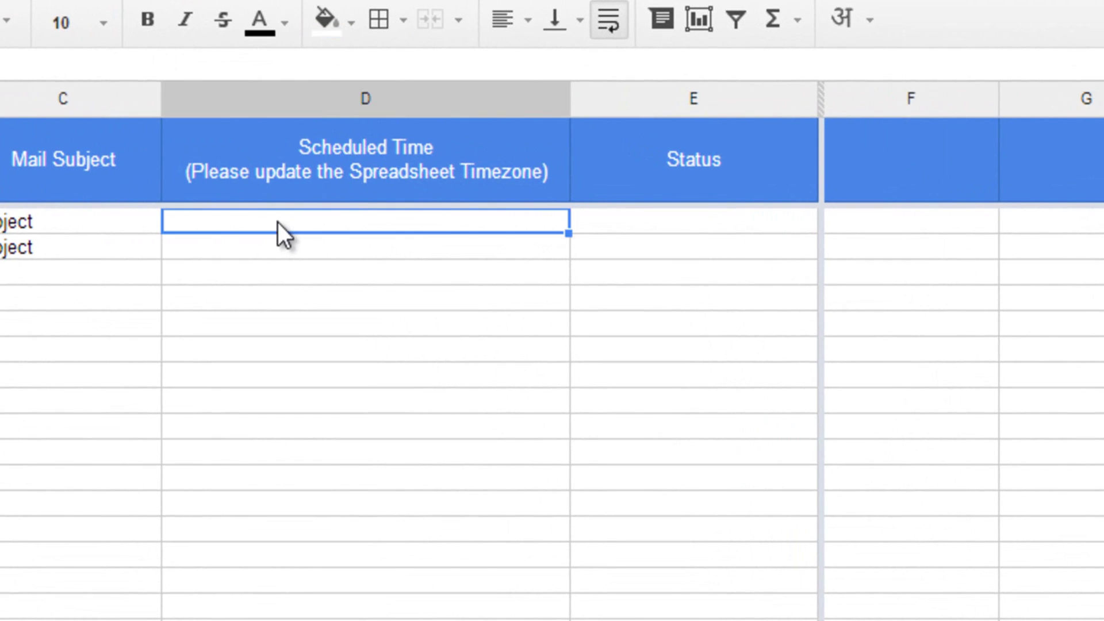
double_click(277, 221)
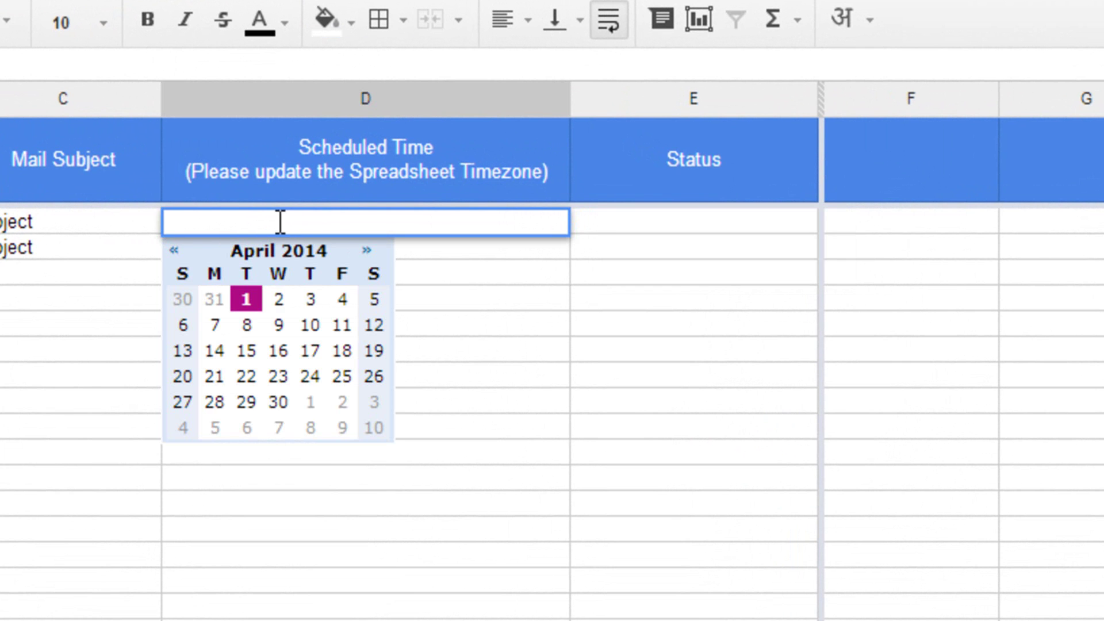
left_click(277, 299)
double_click(505, 223)
type("18:00:00")
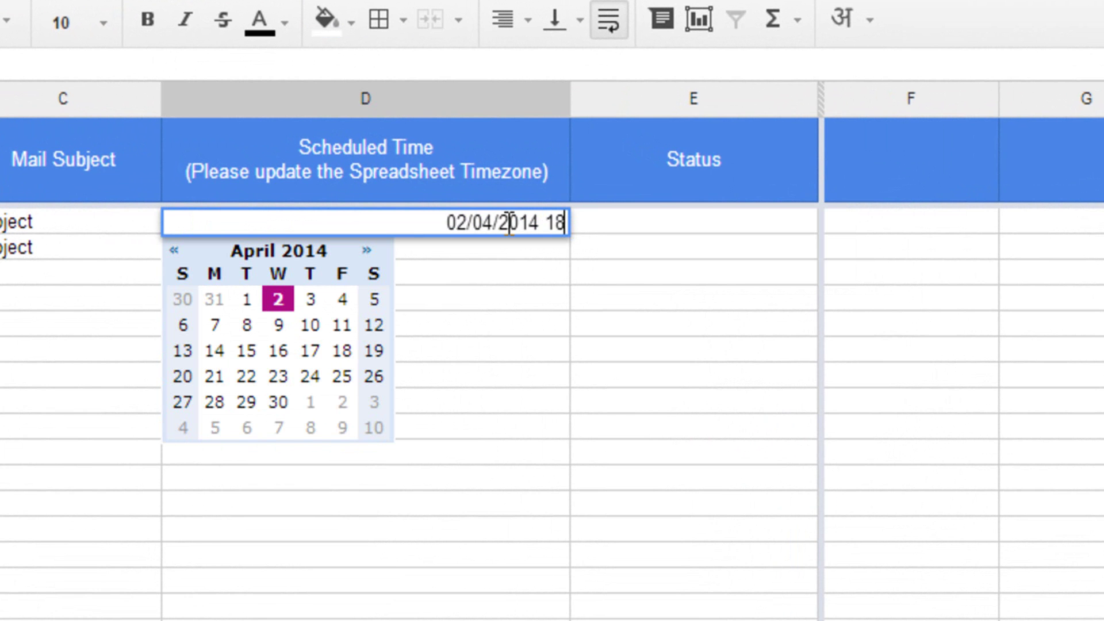
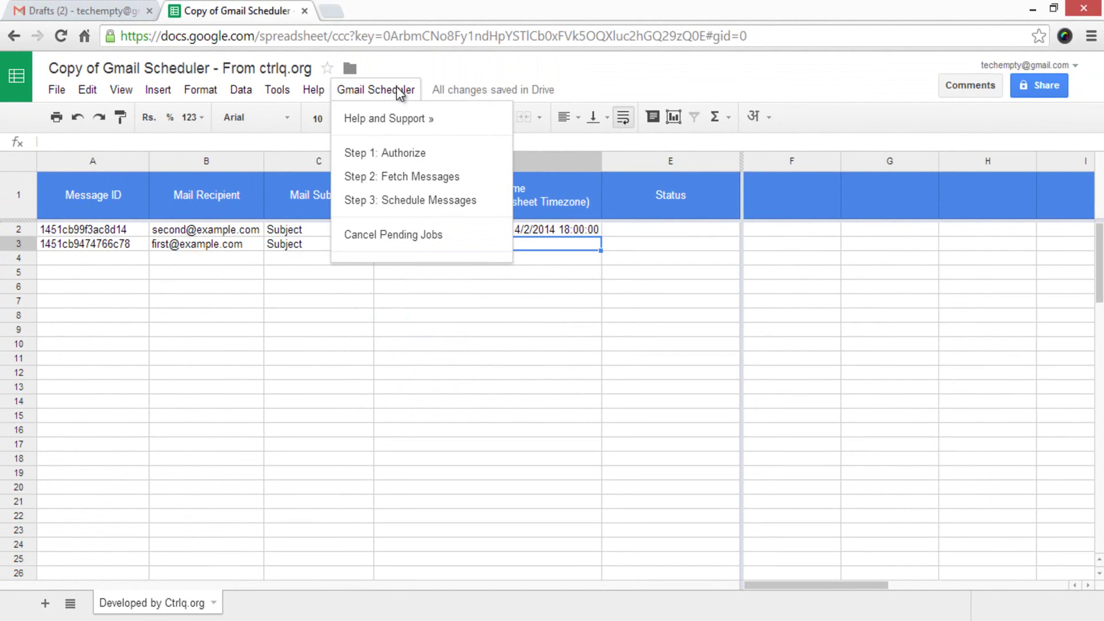
- Run Step 3: Schedule Messages and confirm E2 reads Scheduled while undated row 3 does not
left_click(427, 196)
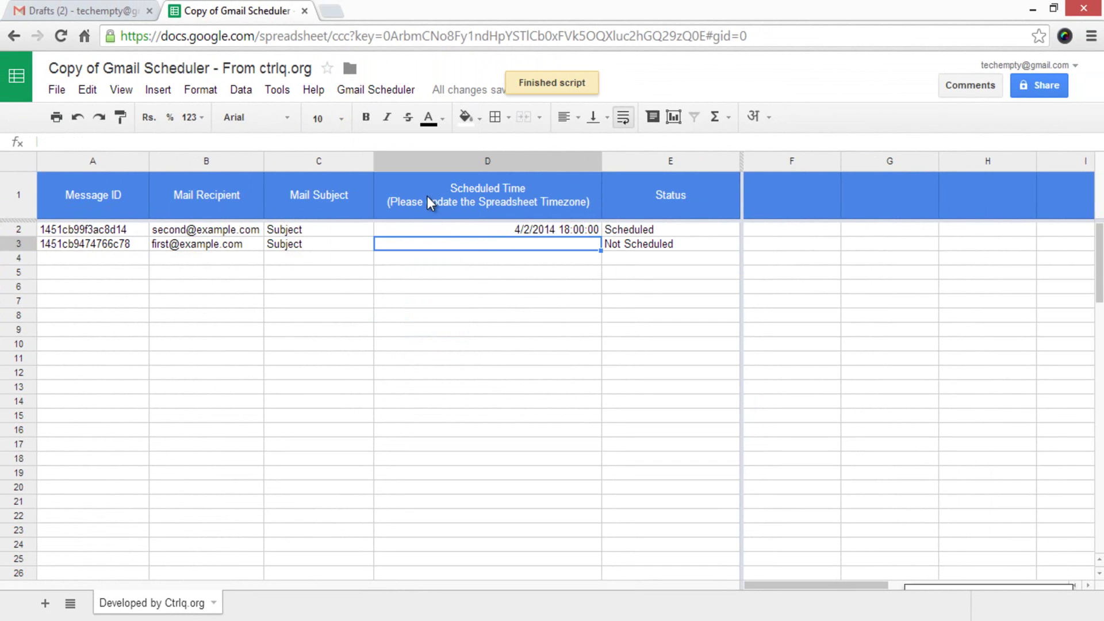
left_click(625, 231)
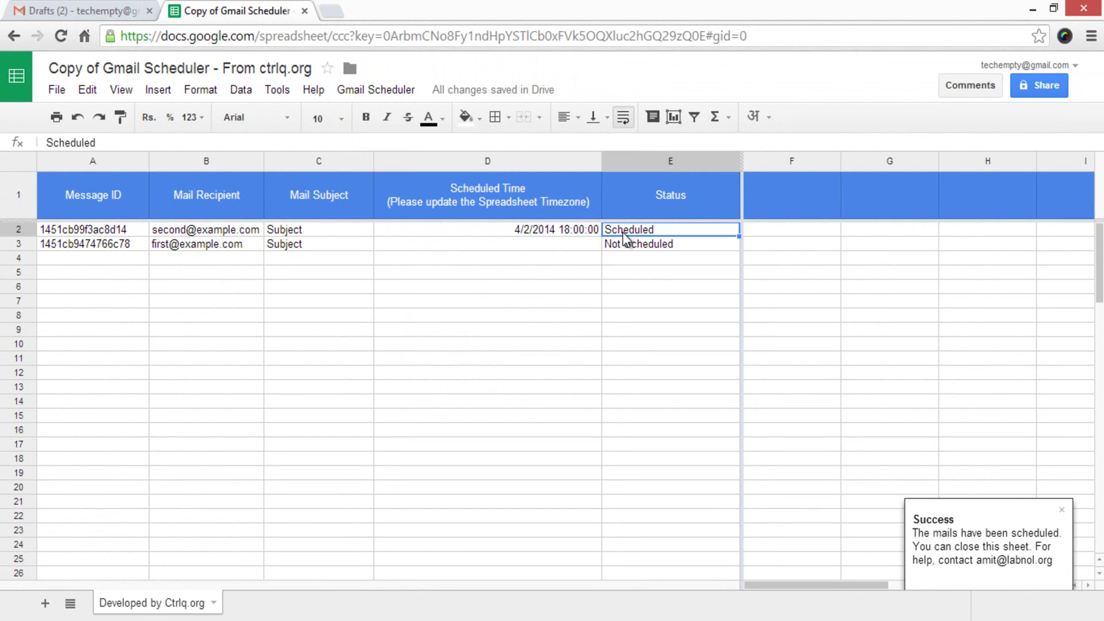
left_click(573, 247)
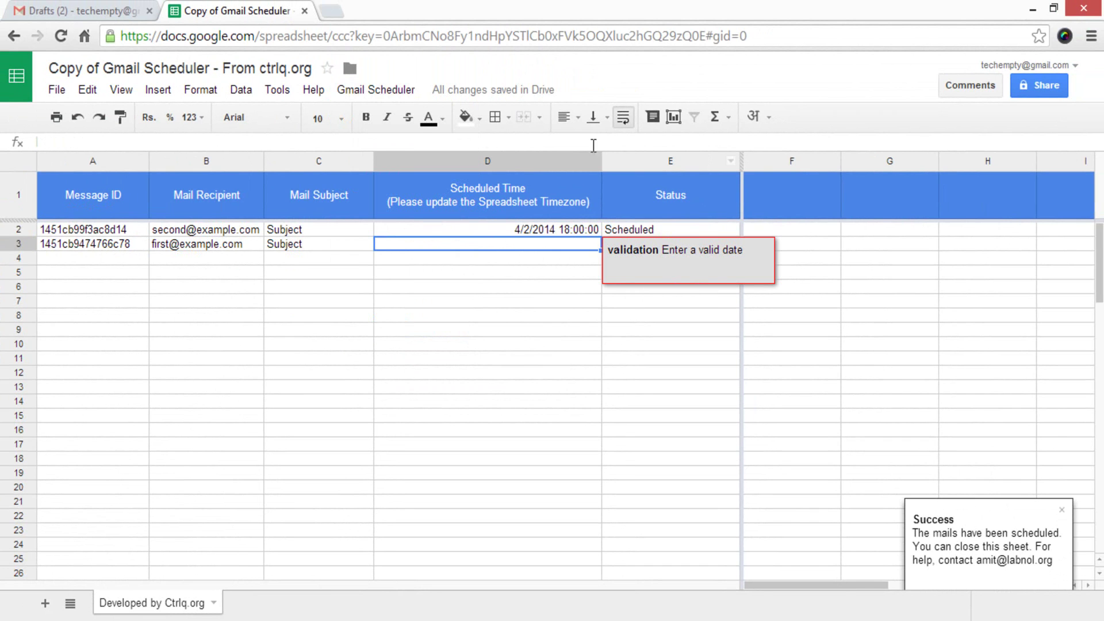
left_click(393, 92)
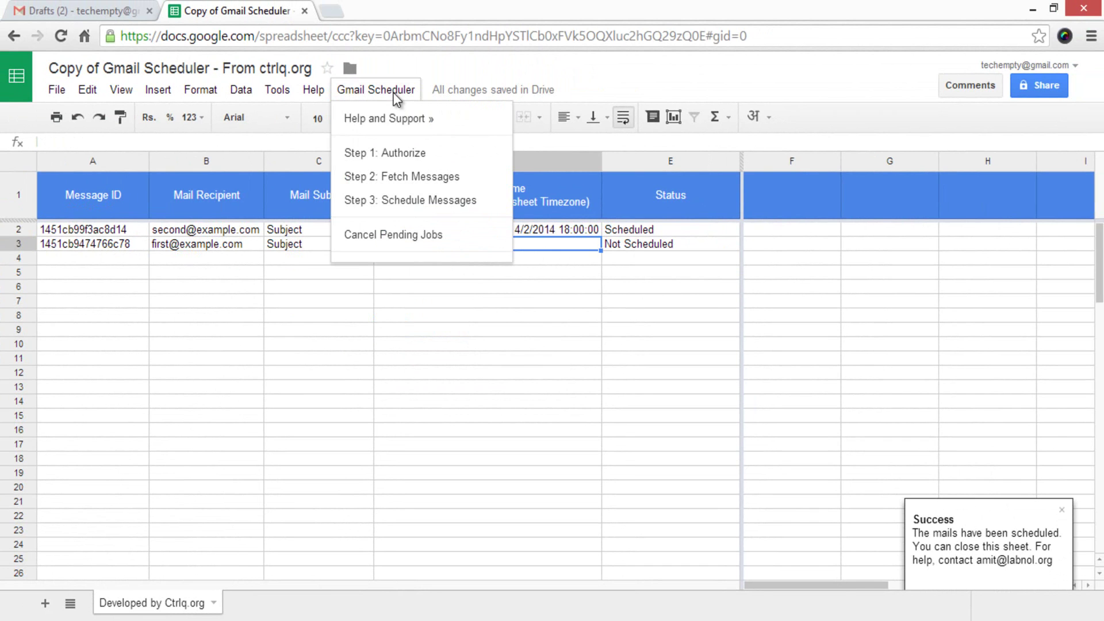
- Cancel Pending Jobs and confirm statuses E2:E3 both read Not Scheduled
left_click(406, 236)
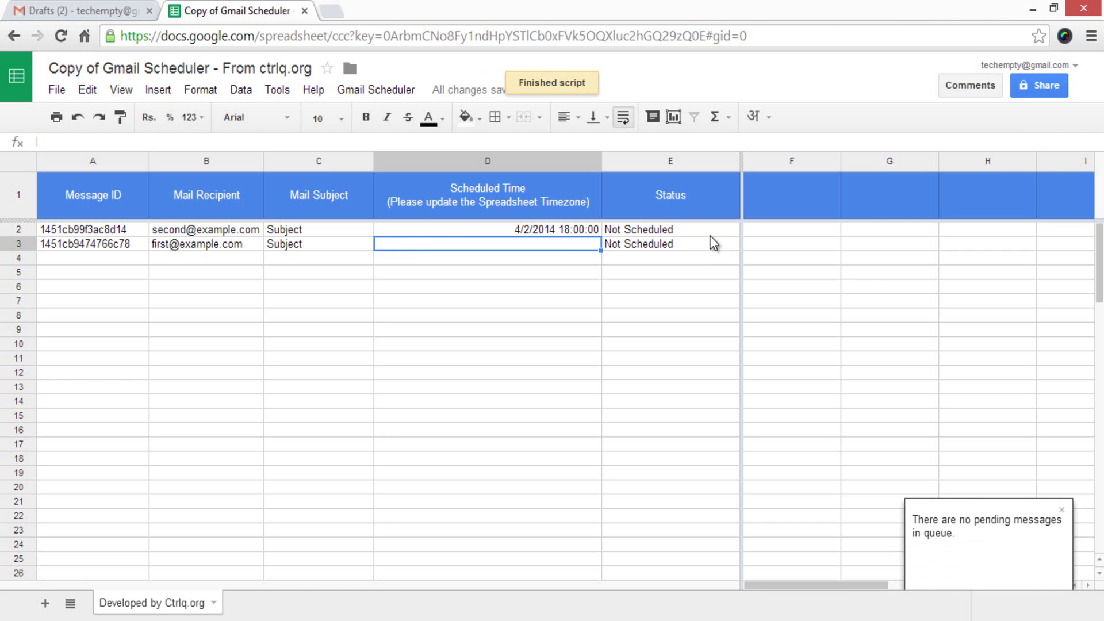
left_click_drag(709, 233, 709, 250)
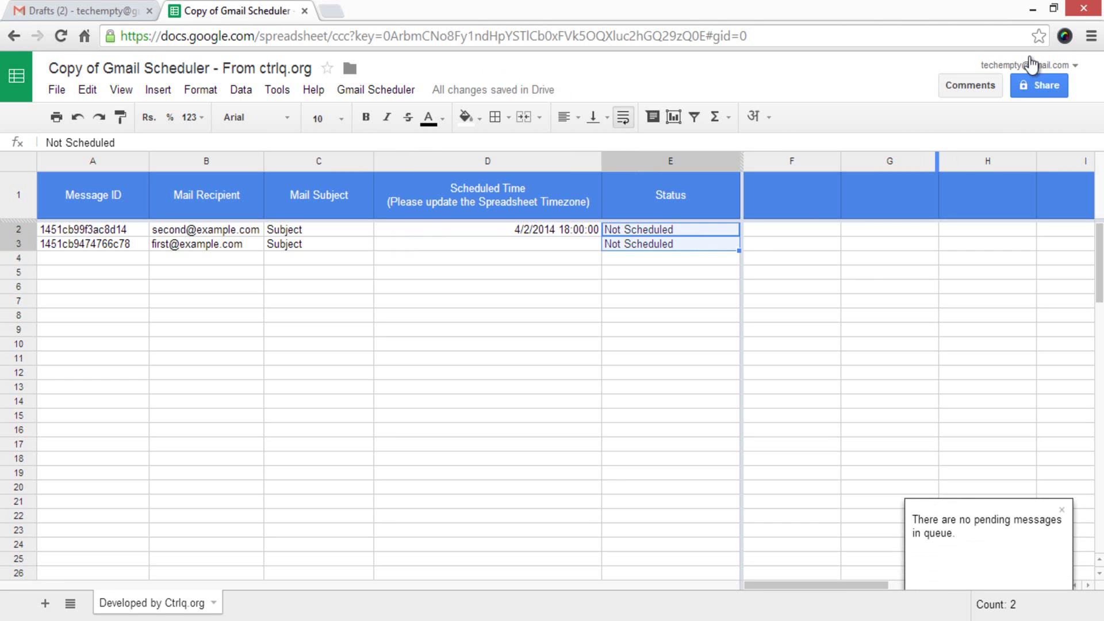